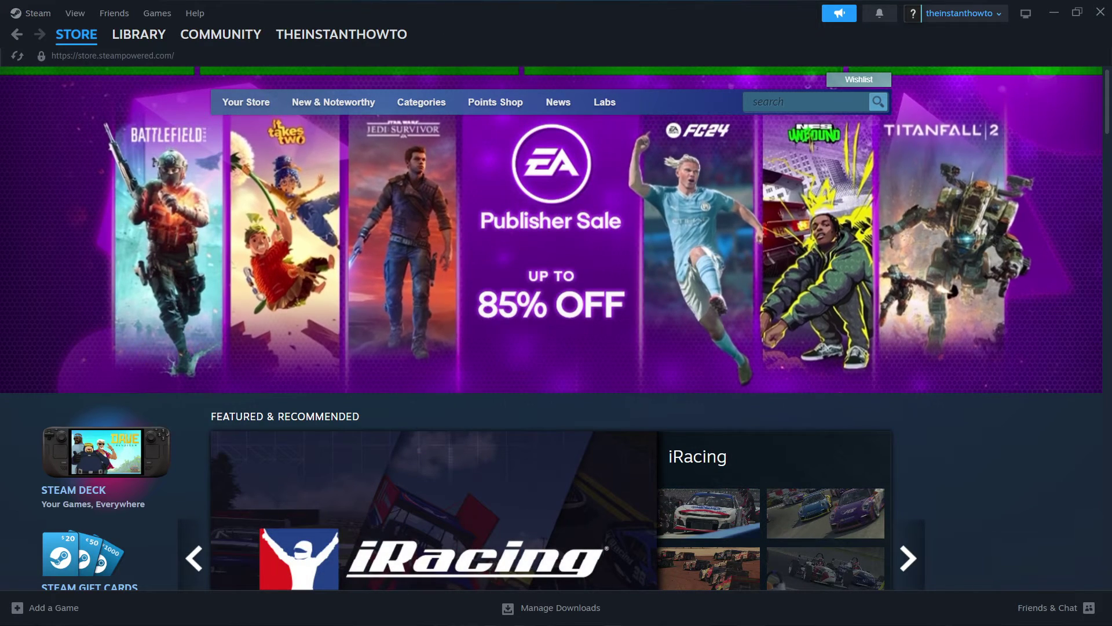
Step: Bring up the Chrome window with the Google search for 'steam' and place it over the Steam client
{"action": "key", "text": "alt+Tab"}
{"action": "left_click_drag", "start_coordinate": [556, 17], "coordinate": [546, 110]}
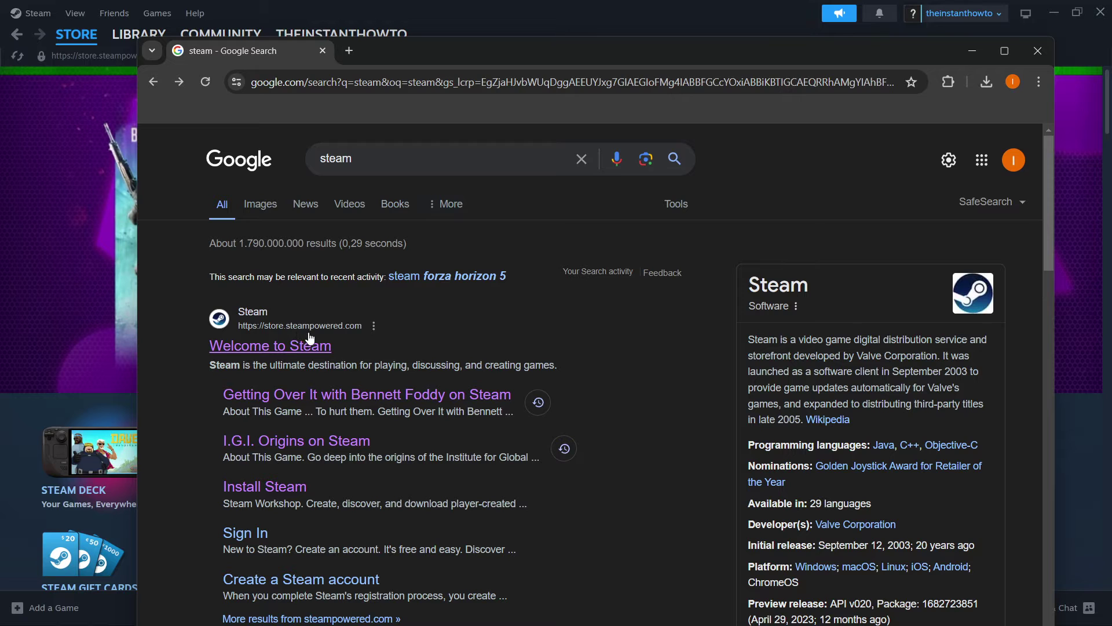
Step: Download the Steam installer from the official Steam site and open its setup window
{"action": "left_click", "coordinate": [255, 352]}
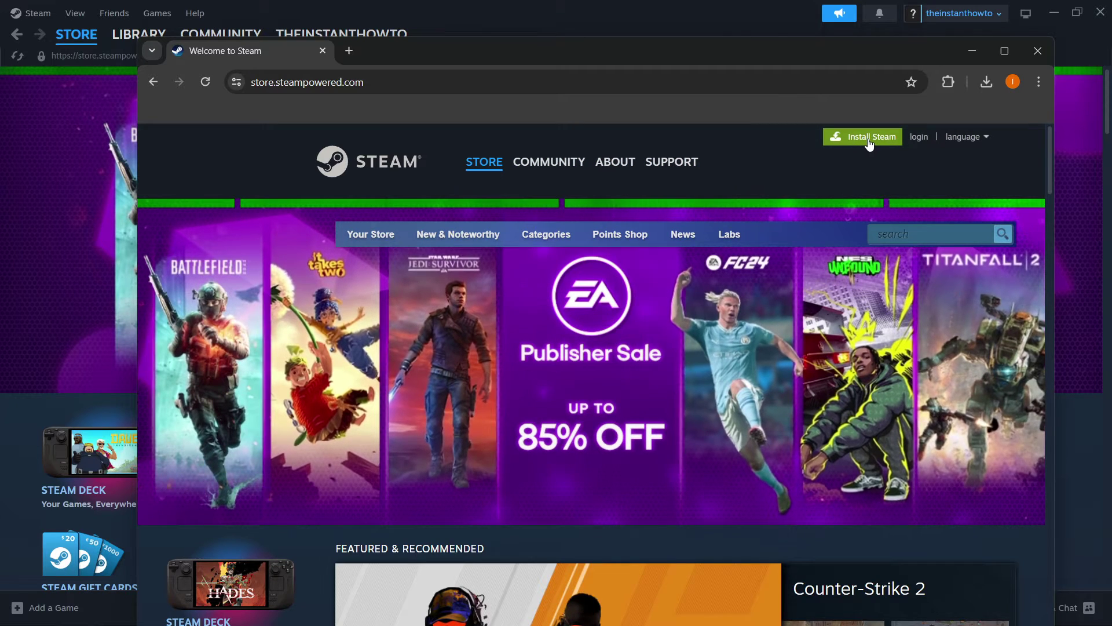
{"action": "left_click", "coordinate": [870, 140]}
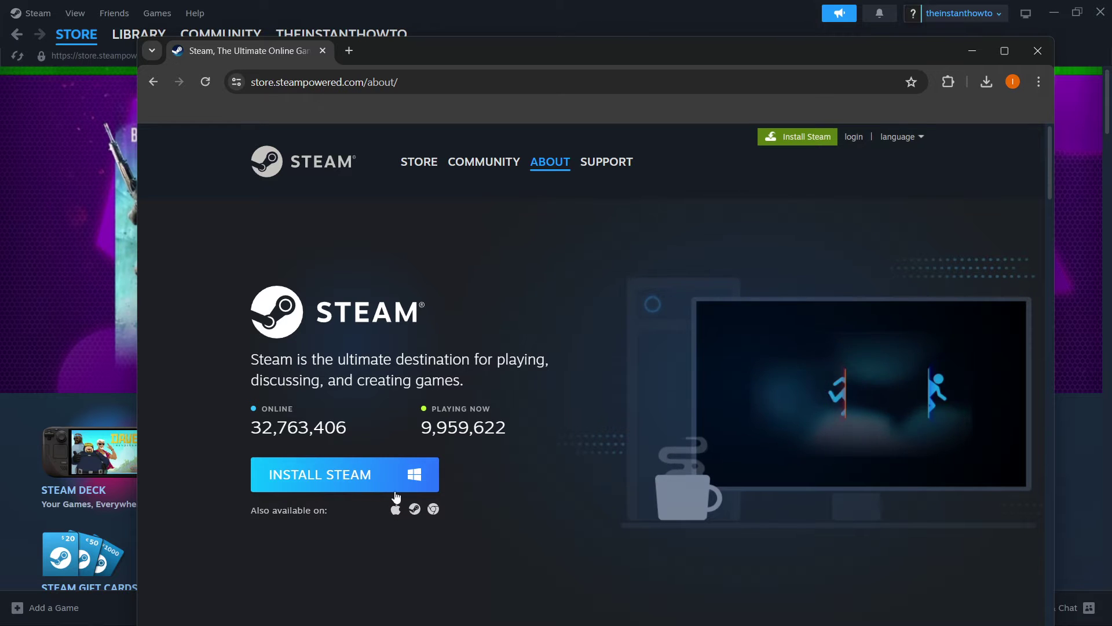
{"action": "left_click", "coordinate": [338, 476]}
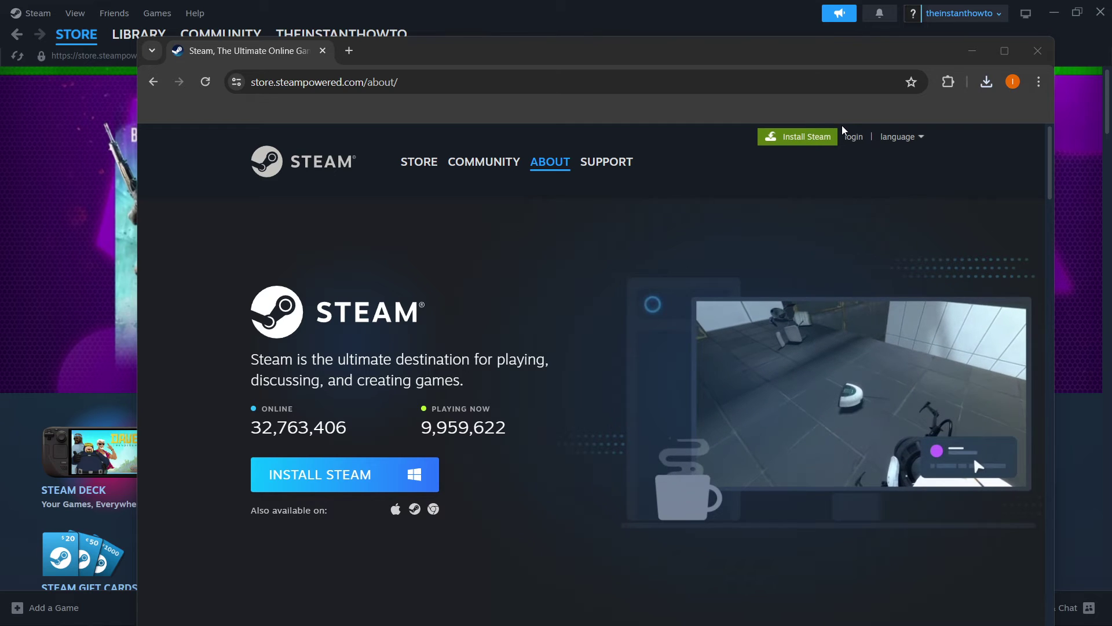
{"action": "left_click_drag", "start_coordinate": [620, 179], "coordinate": [628, 161]}
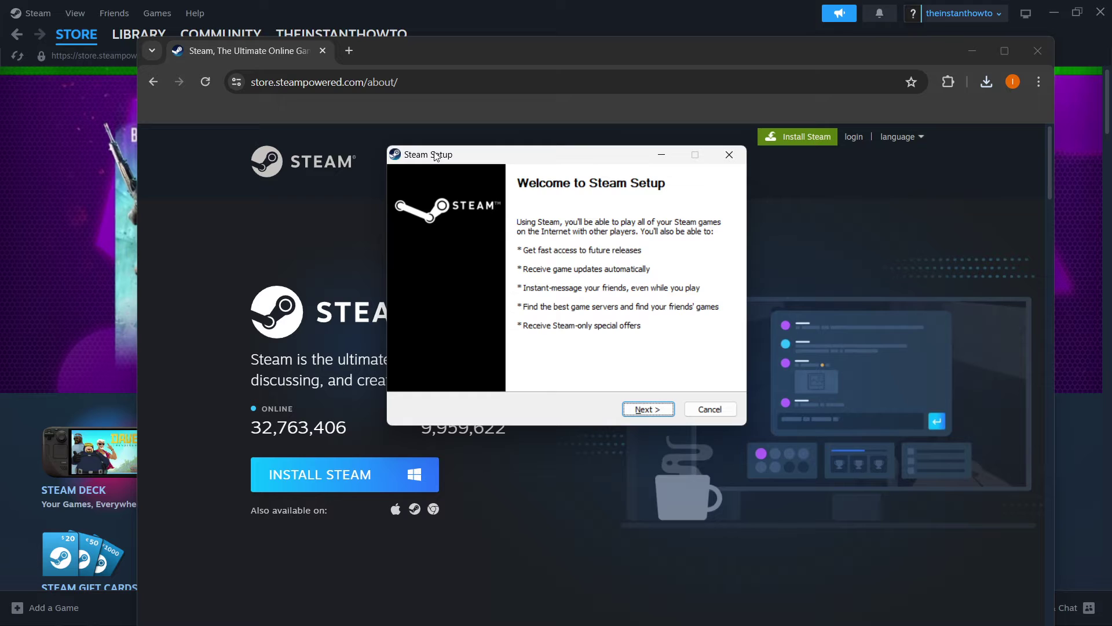
Step: Advance Steam Setup with English and inspect the default C:\Program Files (x86)\Steam\ destination
{"action": "left_click", "coordinate": [649, 409]}
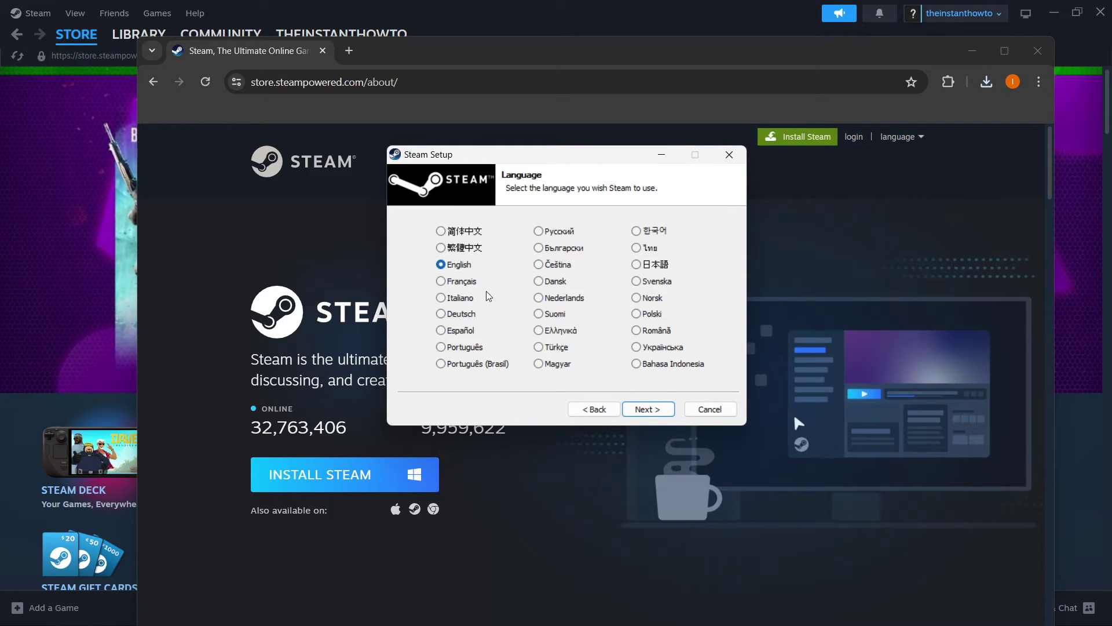
{"action": "left_click", "coordinate": [649, 409]}
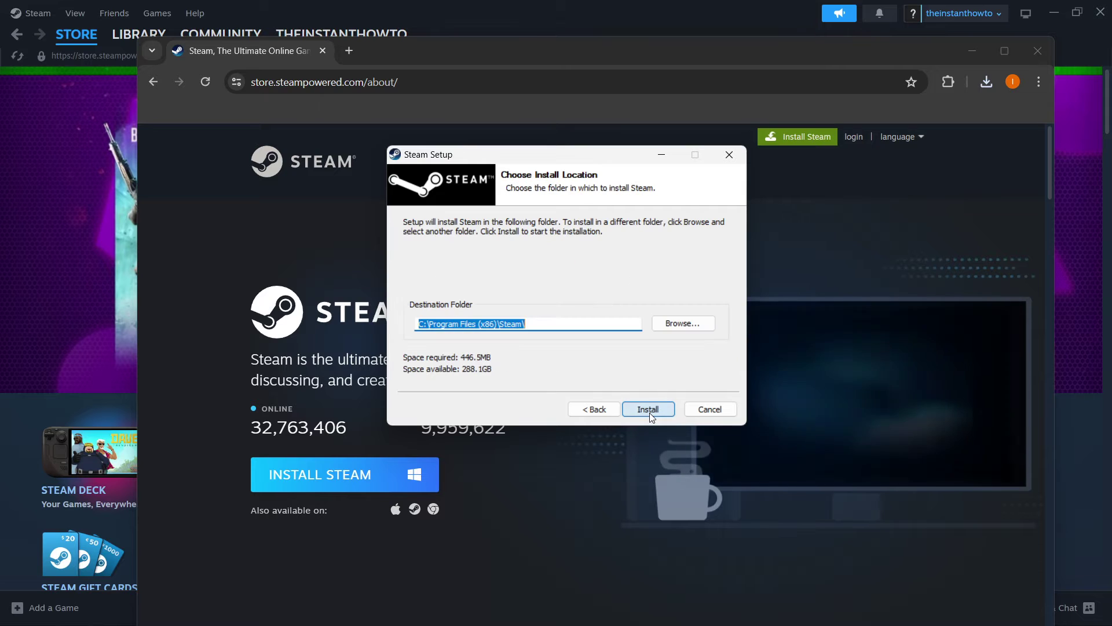
{"action": "left_click", "coordinate": [513, 323]}
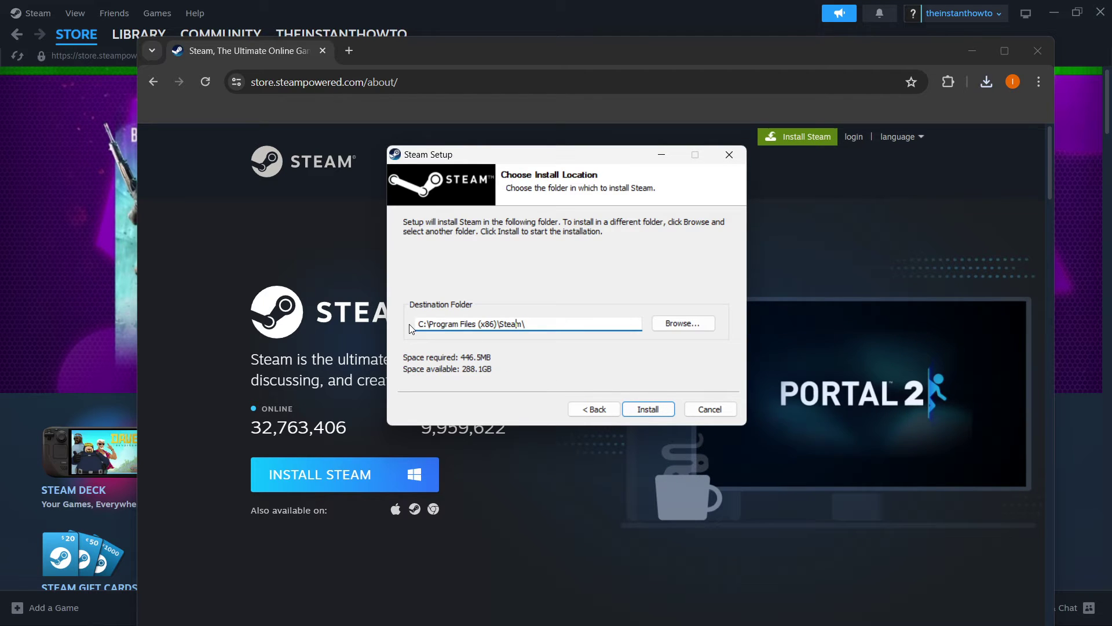
{"action": "double_click", "coordinate": [513, 323]}
{"action": "left_click", "coordinate": [565, 322]}
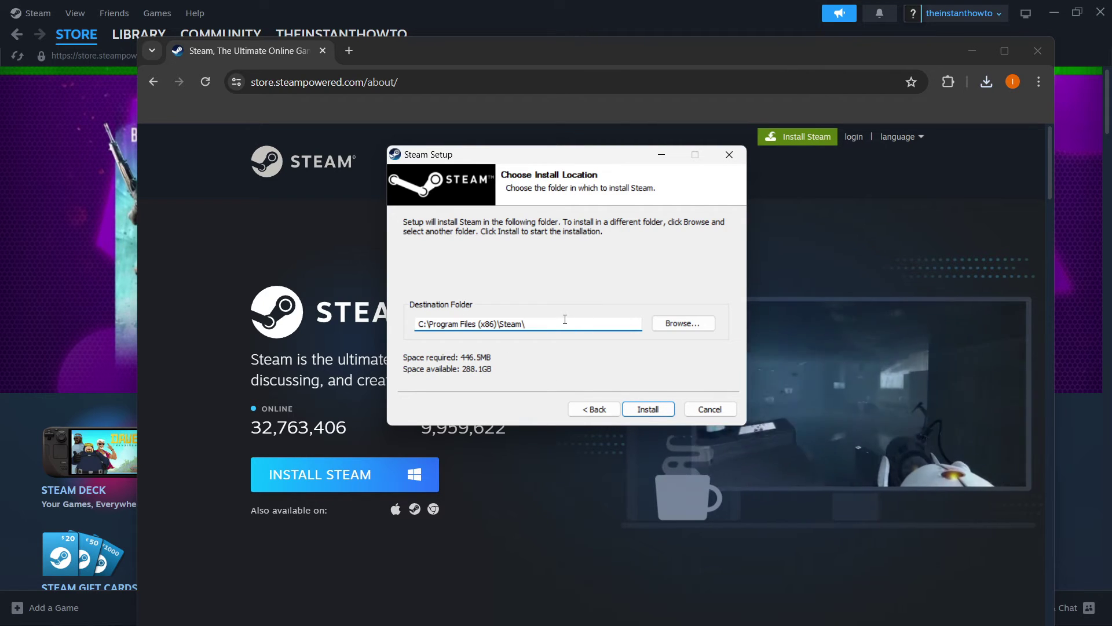
{"action": "double_click", "coordinate": [565, 322]}
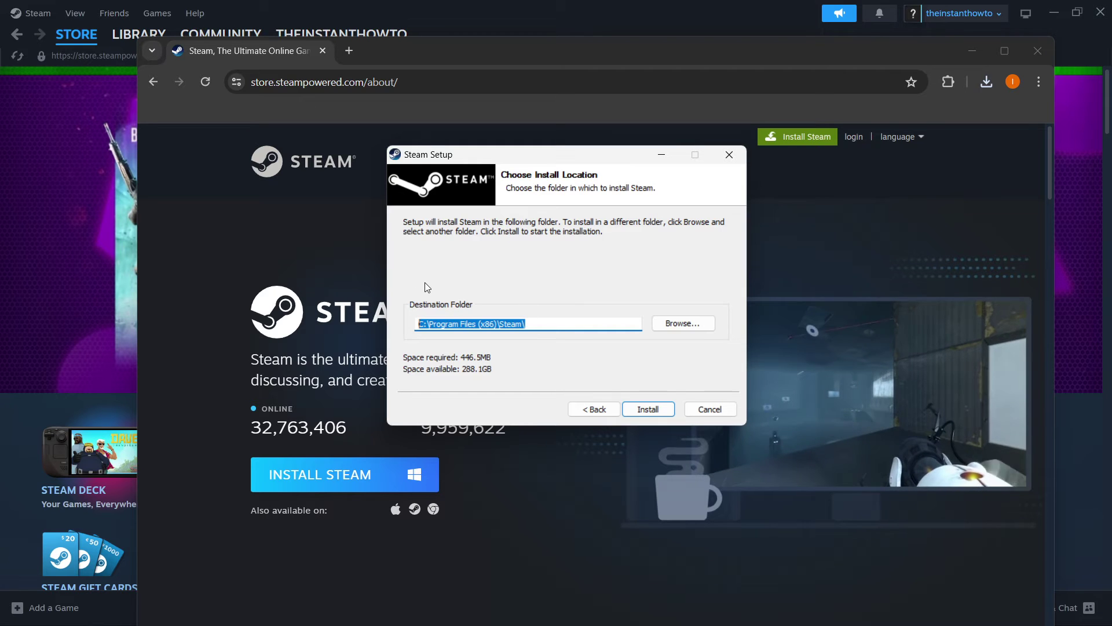
{"action": "left_click", "coordinate": [453, 323]}
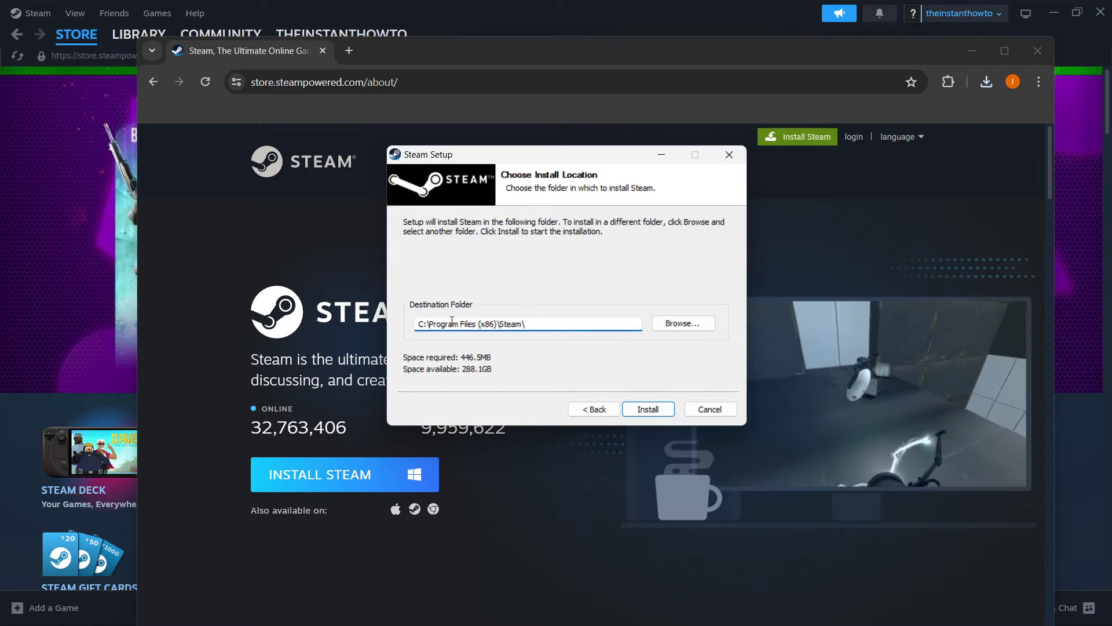
{"action": "double_click", "coordinate": [453, 324]}
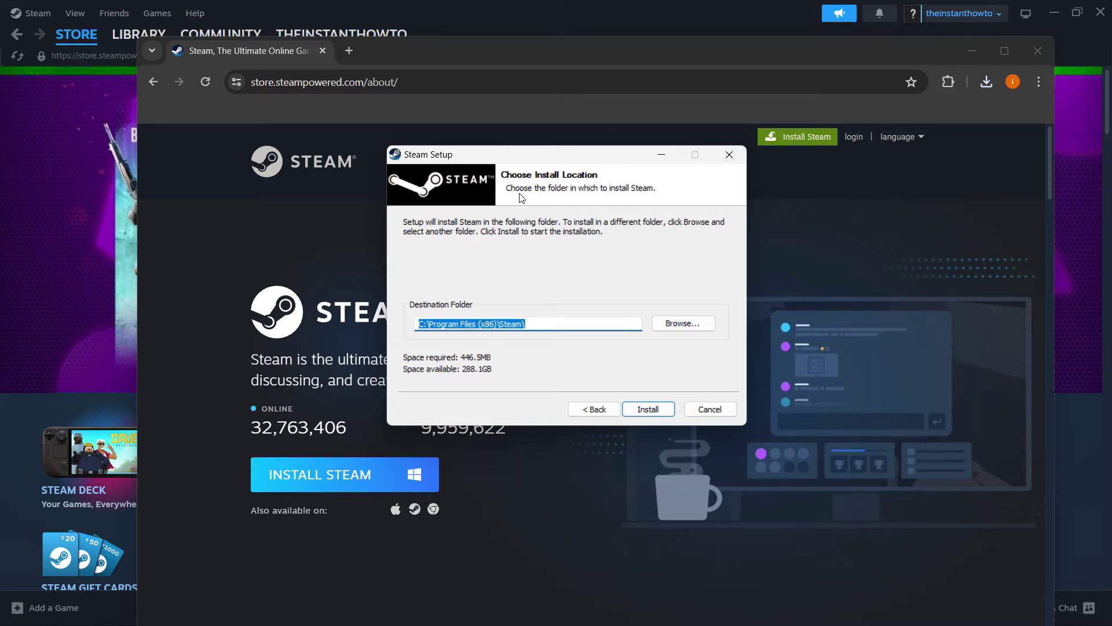
{"action": "mouse_move", "coordinate": [77, 34]}
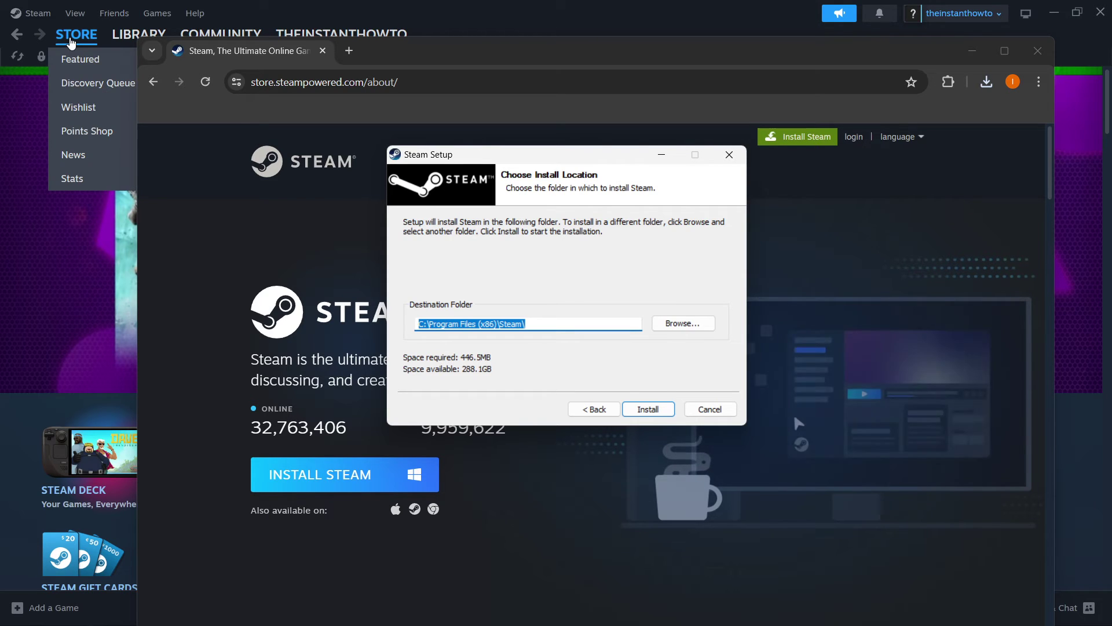
Step: Cancel Steam Setup and close Chrome to return to the Steam Store home page
{"action": "left_click", "coordinate": [735, 163]}
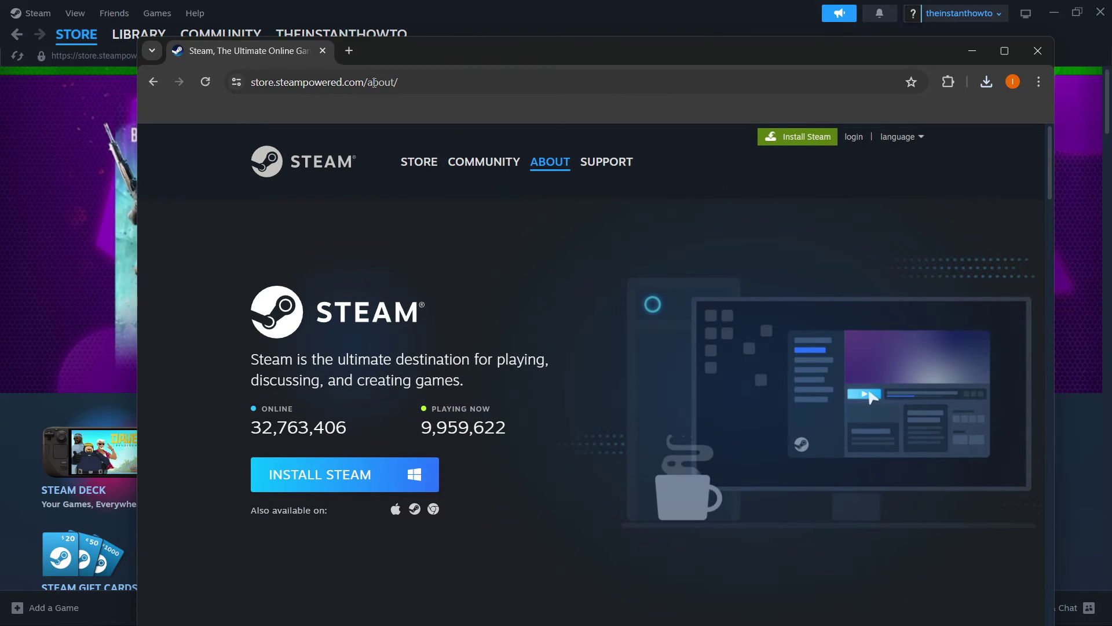
{"action": "left_click", "coordinate": [322, 51]}
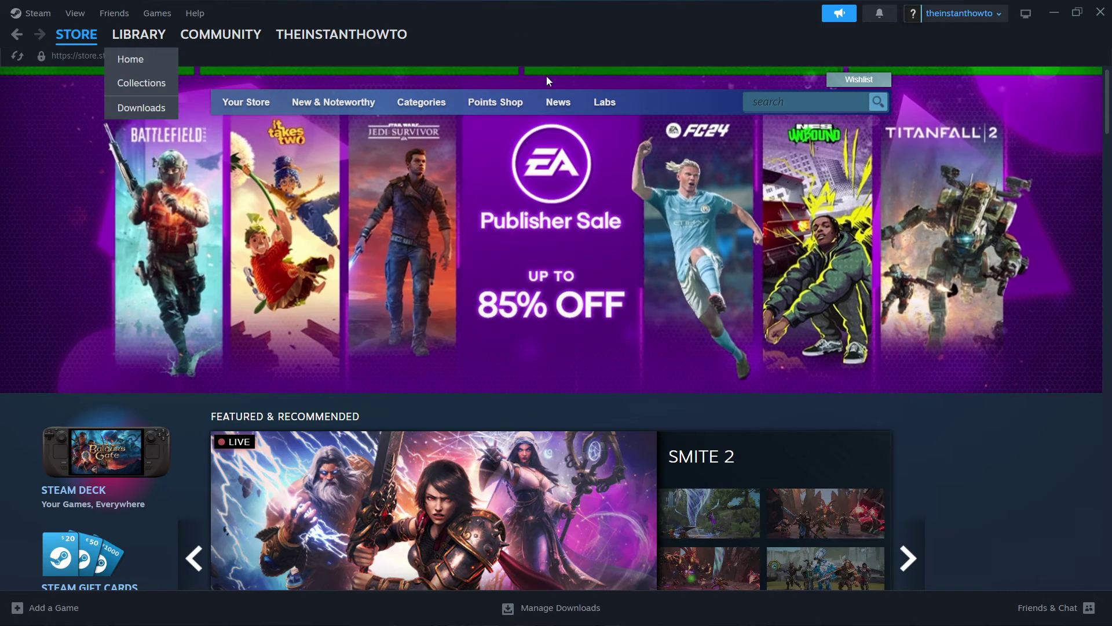
Step: Search the store for 'street fighter' and open the Street Fighter™ 6 page
{"action": "left_click", "coordinate": [763, 103]}
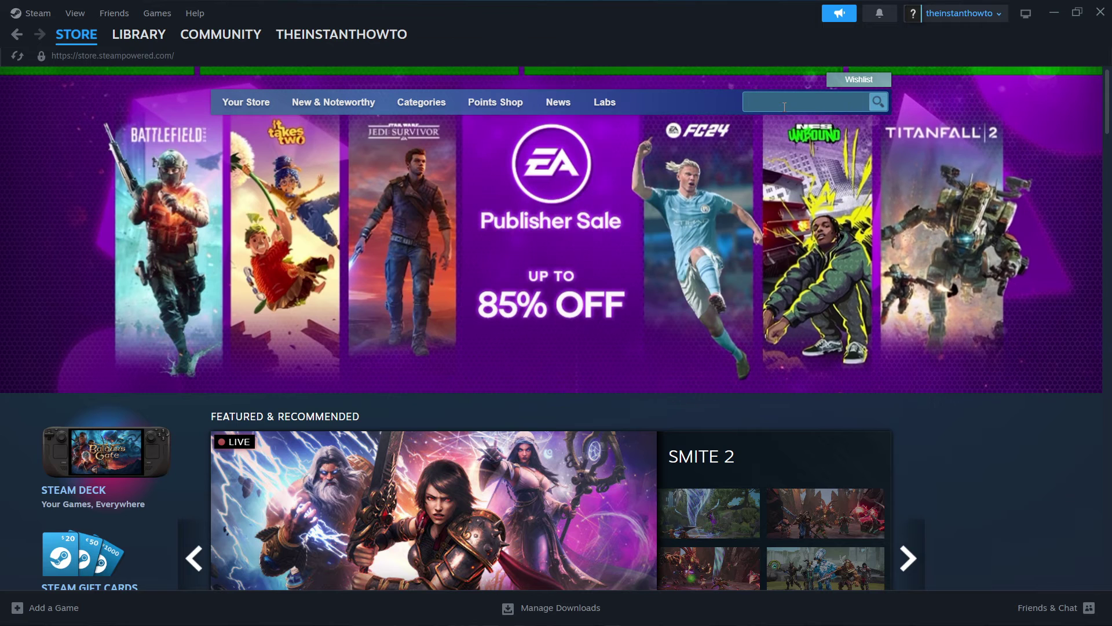
{"action": "type", "text": "street fighter"}
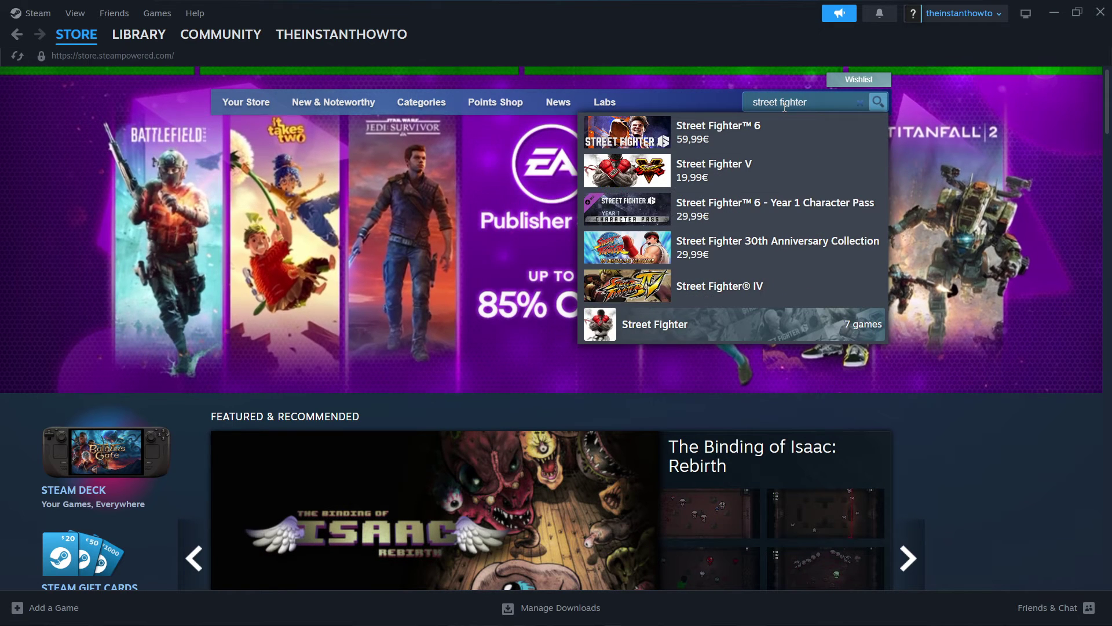
{"action": "left_click", "coordinate": [701, 128]}
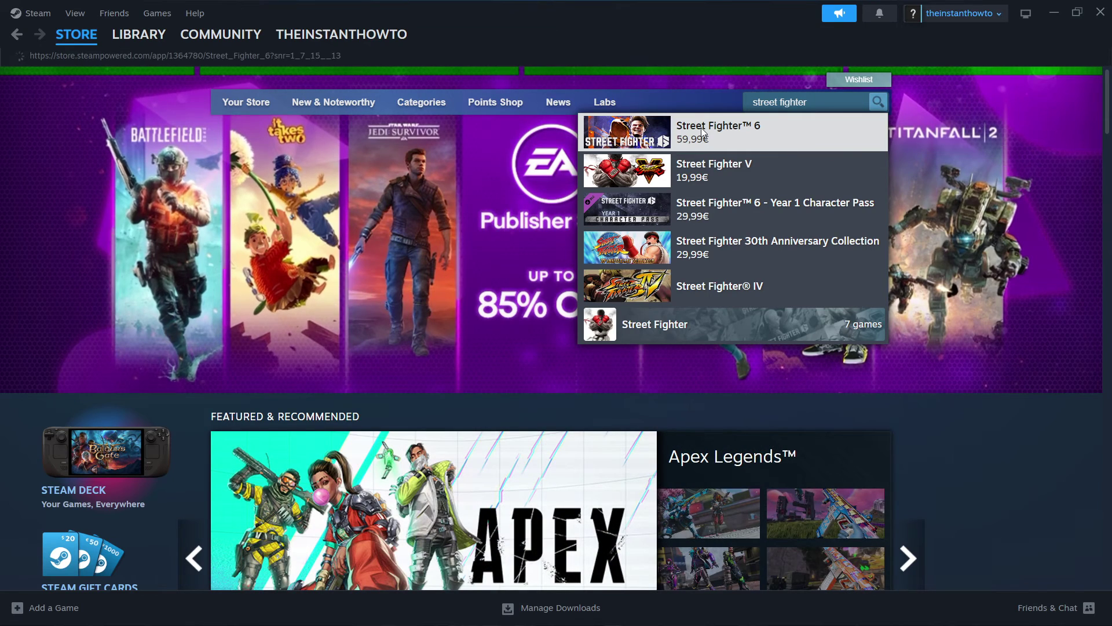
{"action": "scroll", "coordinate": [168, 235], "scroll_direction": "down", "scroll_amount": 5}
{"action": "scroll", "coordinate": [168, 235], "scroll_direction": "down", "scroll_amount": 5}
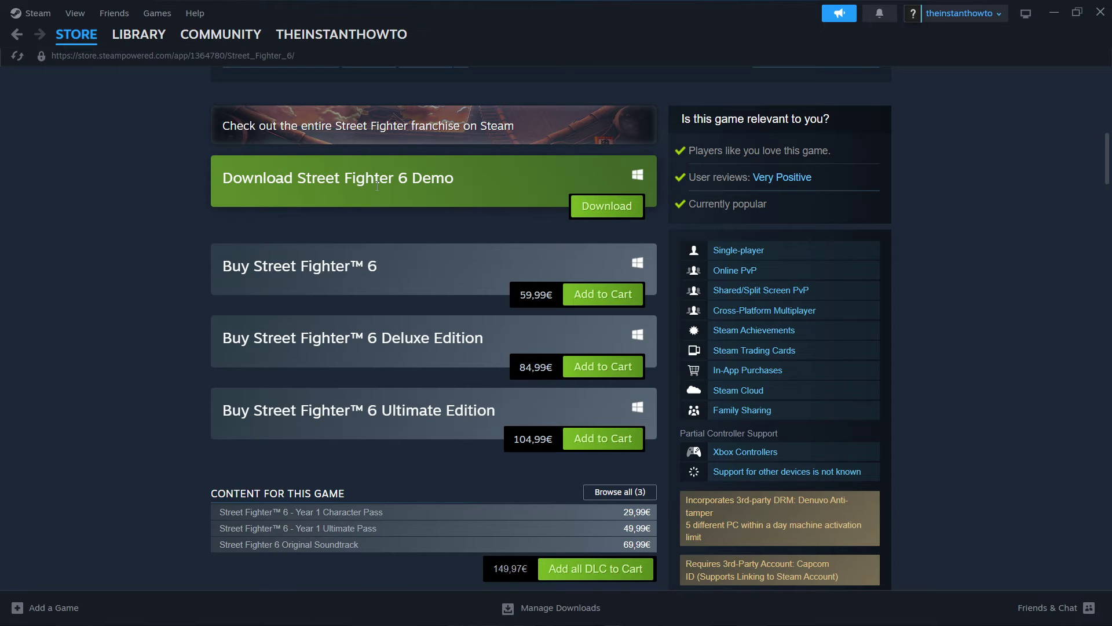
Step: Add the base Street Fighter™ 6 edition at 59,99€ to the cart
{"action": "double_click", "coordinate": [413, 176]}
{"action": "left_click", "coordinate": [495, 195]}
{"action": "left_click", "coordinate": [604, 298]}
Step: In the cart, keep the purchase 'For my account' and continue to payment
{"action": "left_click", "coordinate": [627, 407]}
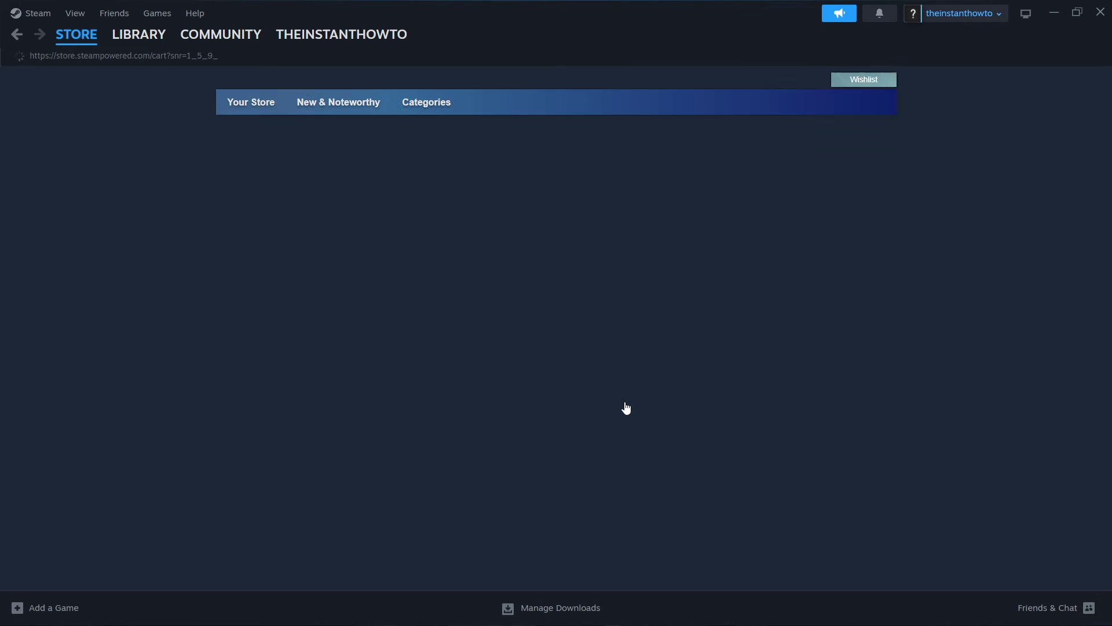
{"action": "left_click", "coordinate": [450, 269]}
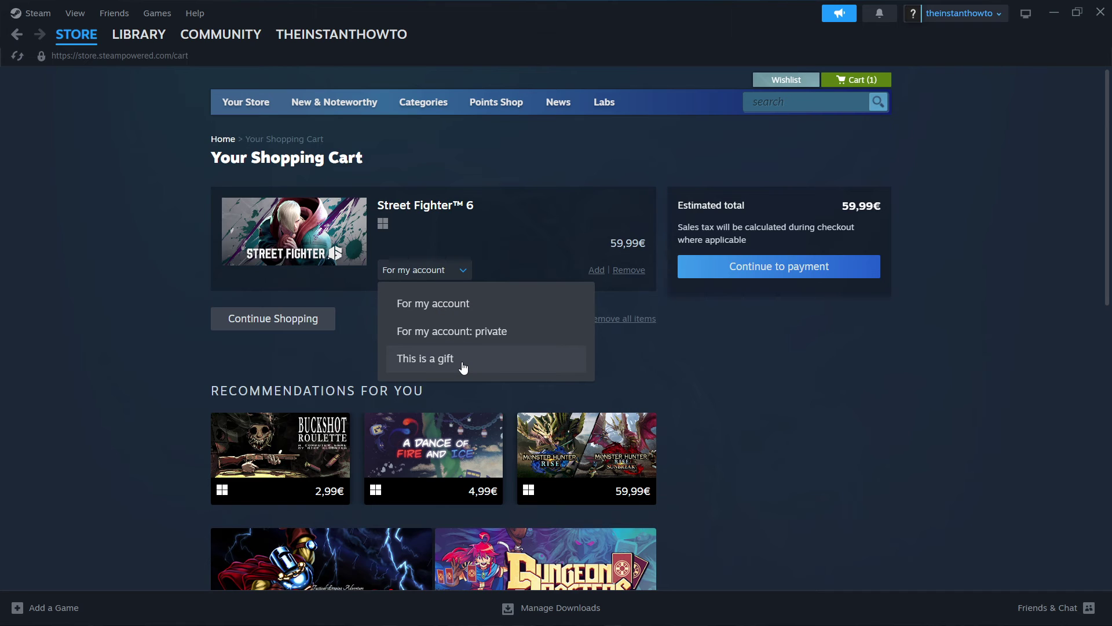
{"action": "left_click", "coordinate": [467, 311]}
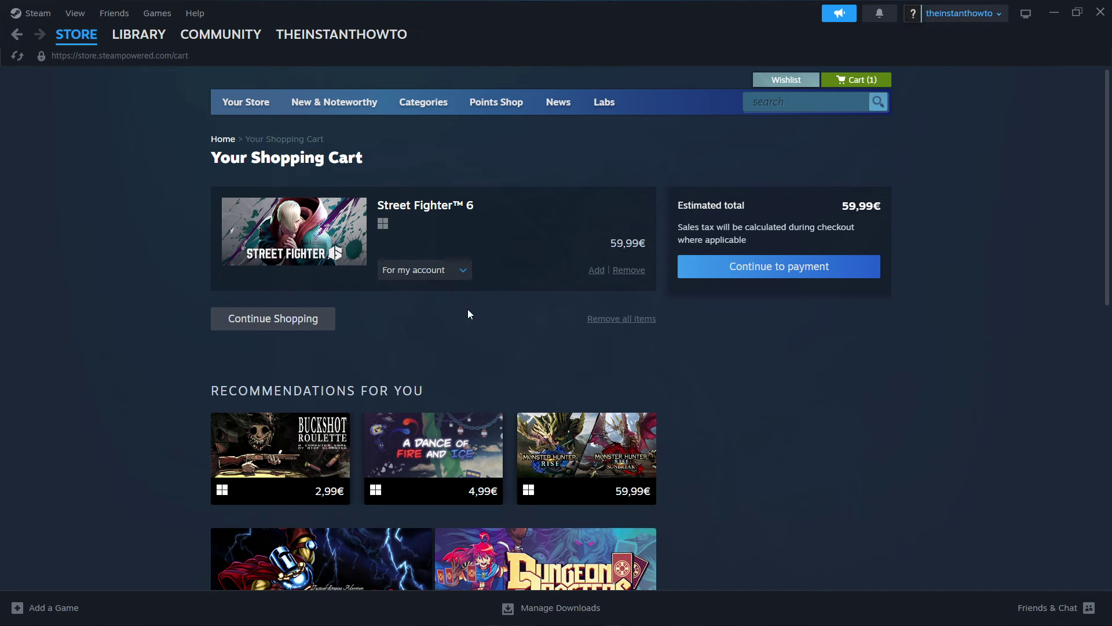
{"action": "left_click", "coordinate": [776, 268]}
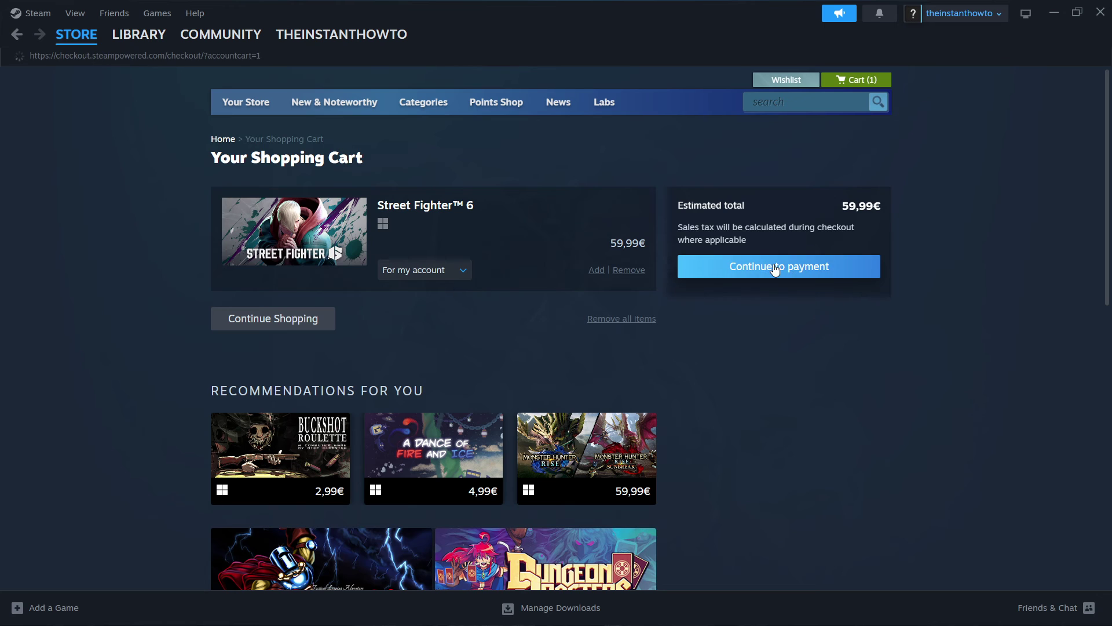
Step: Keep PayPal as the payment method in the checkout dropdown
{"action": "left_click", "coordinate": [336, 235]}
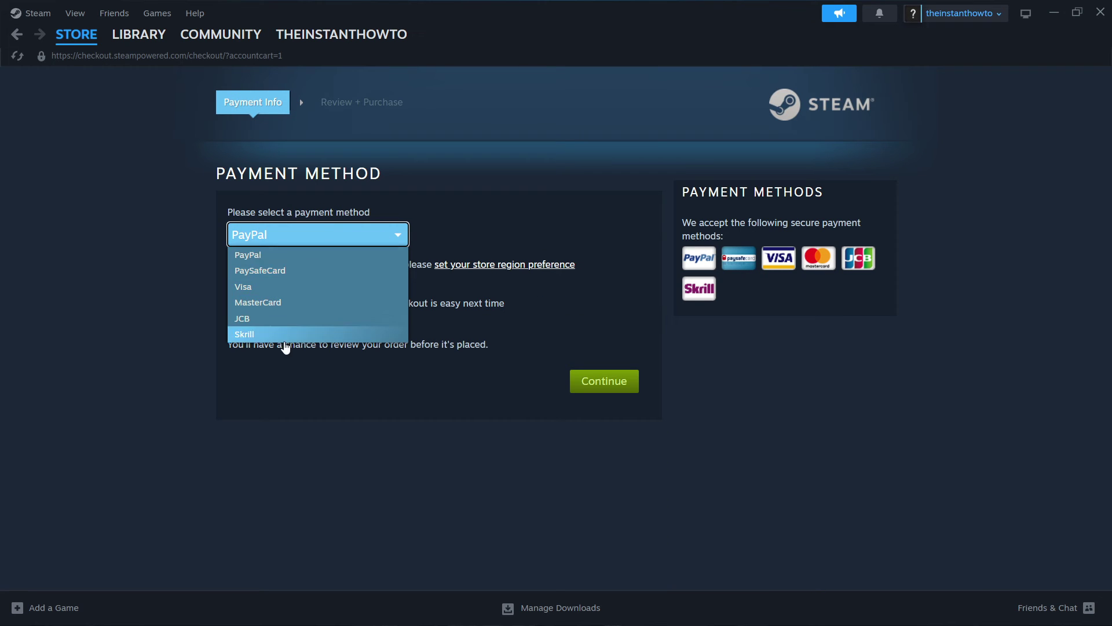
{"action": "left_click", "coordinate": [300, 240]}
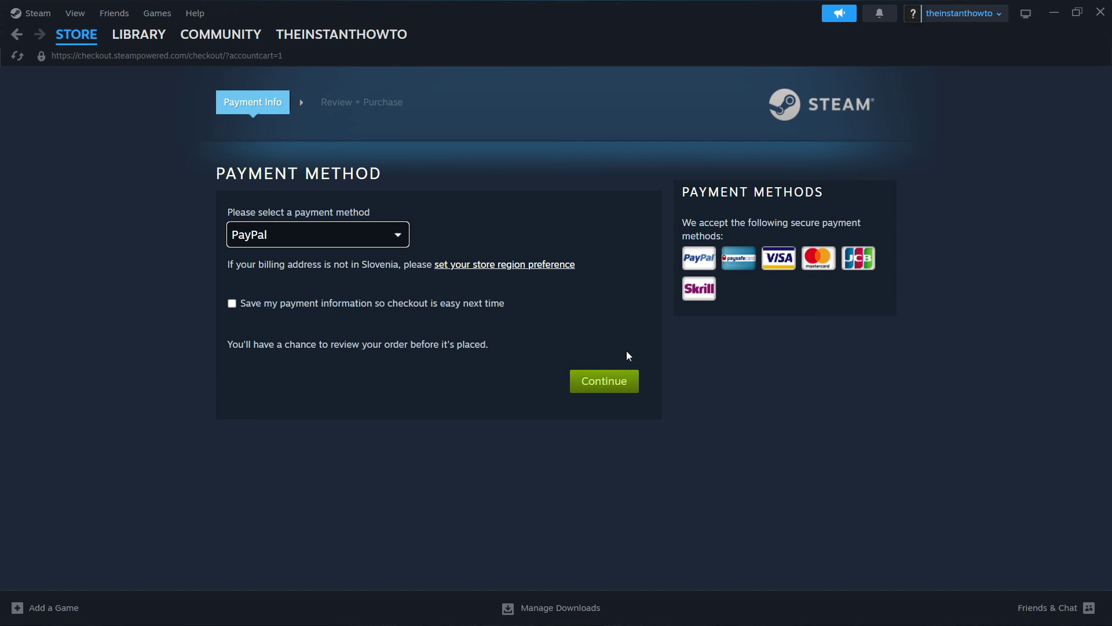
Step: Open the Library, check the Games filter, and view Call of Duty's 79.75 GB Install option
{"action": "left_click", "coordinate": [139, 35]}
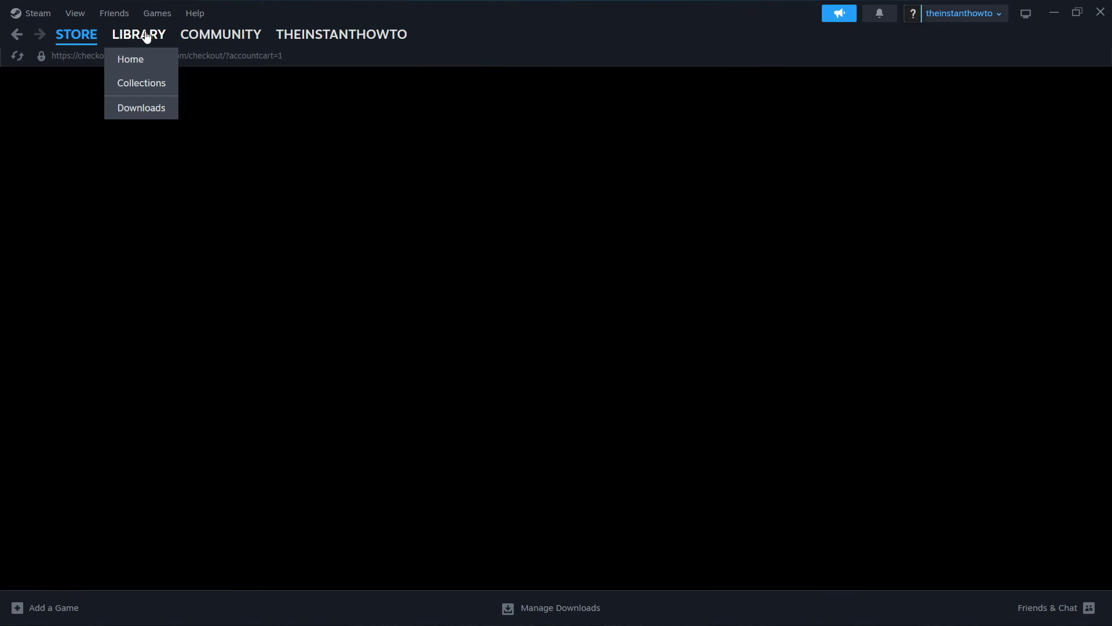
{"action": "left_click", "coordinate": [59, 103]}
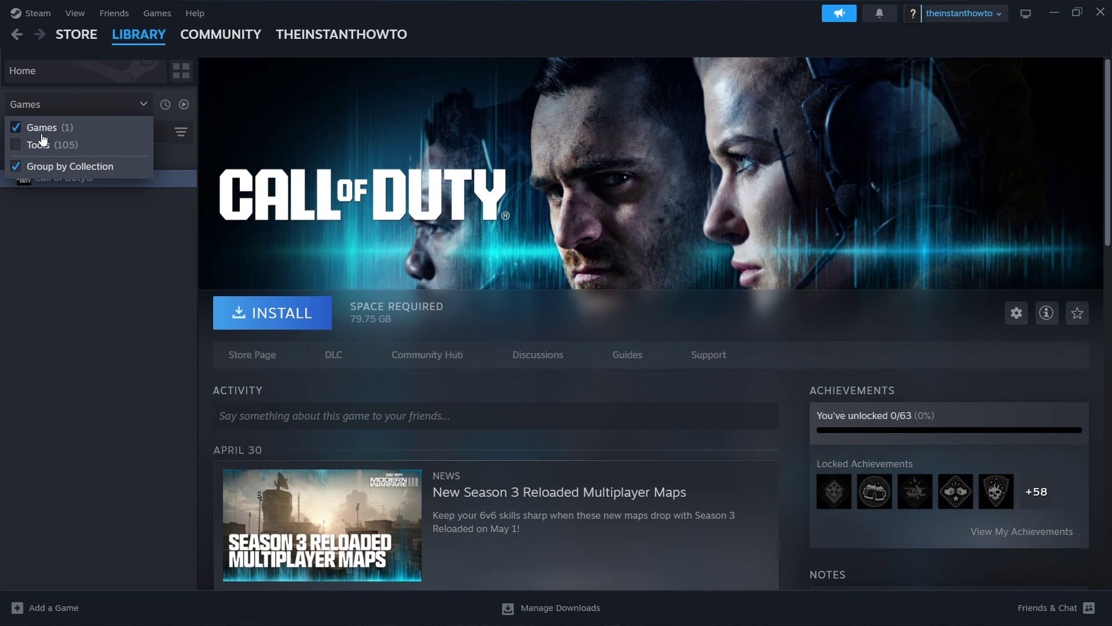
{"action": "left_click", "coordinate": [49, 108]}
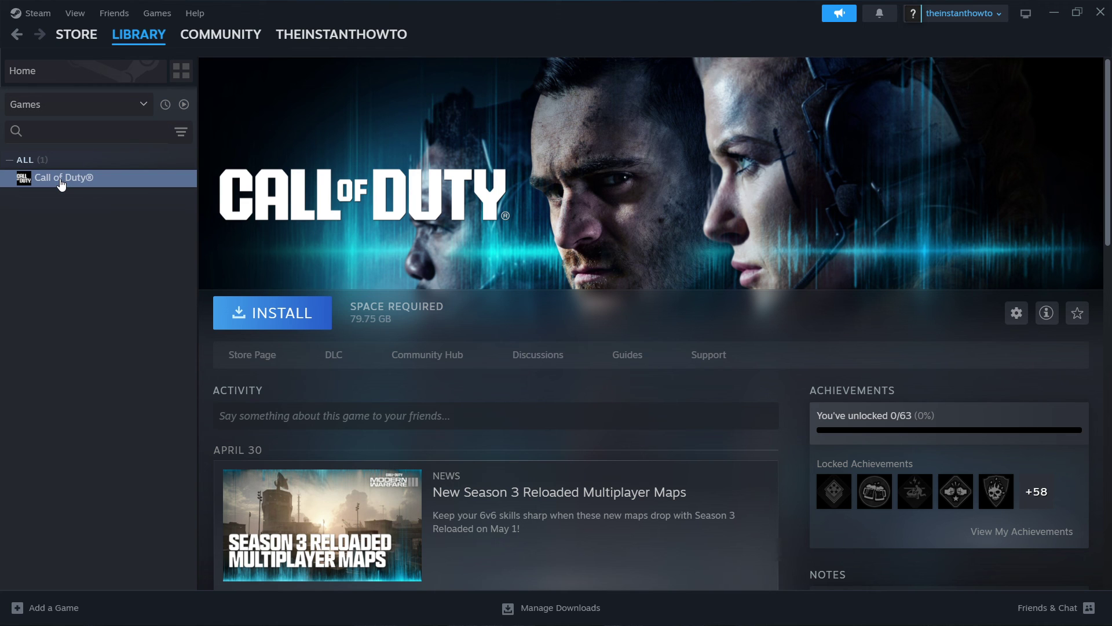